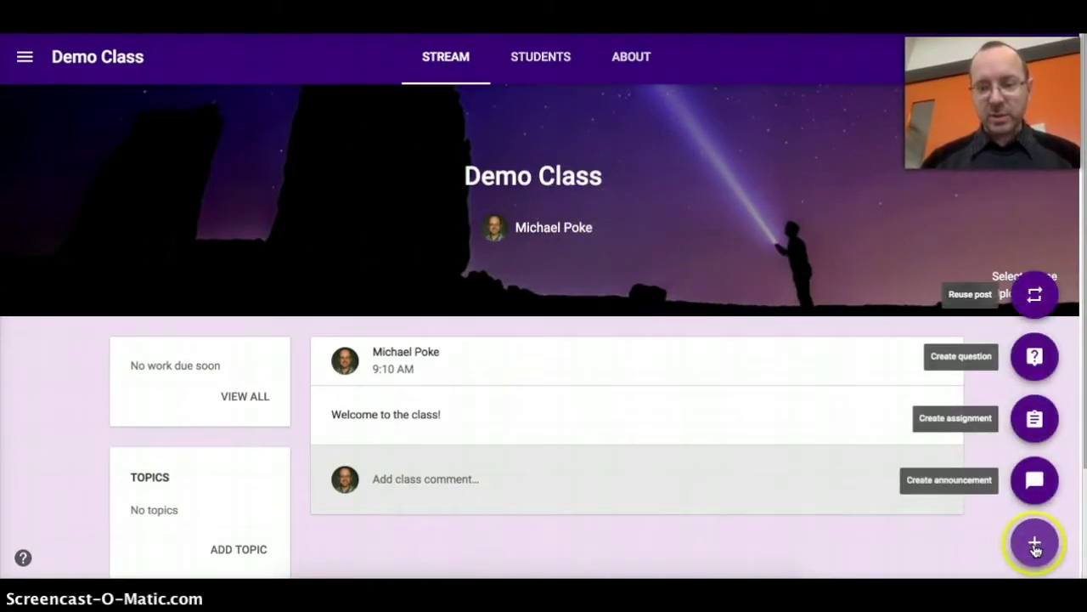
- Create an assignment titled R&J, due Dec 13, under a new topic R&J
left_click(1036, 419)
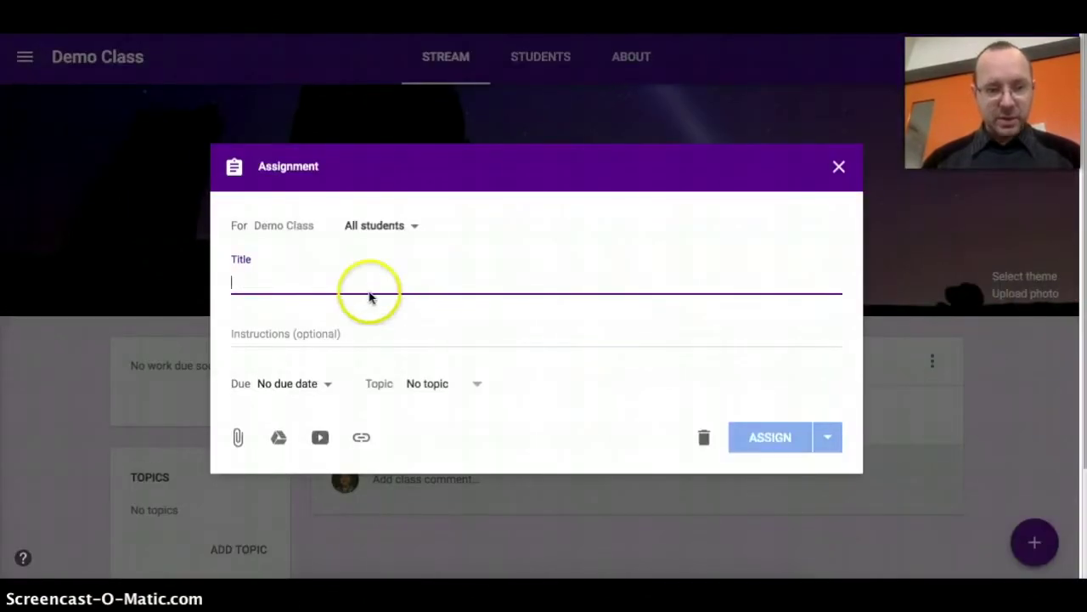
type("R&J")
left_click(442, 383)
left_click(425, 423)
type("R&J")
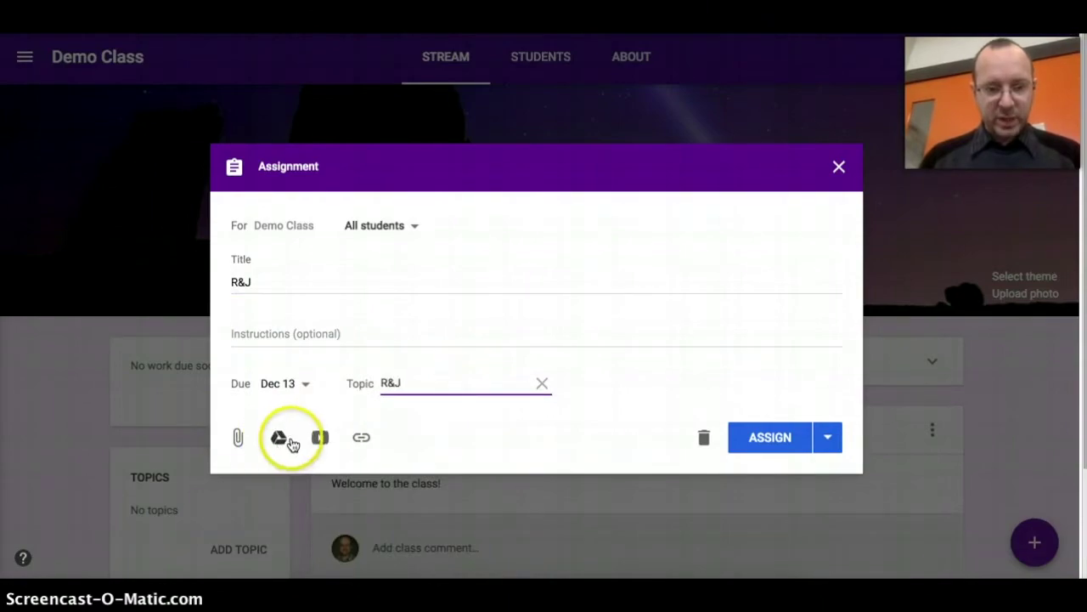
- Attach the Romeo And Juliet Cloze Test from Google Drive
left_click(280, 438)
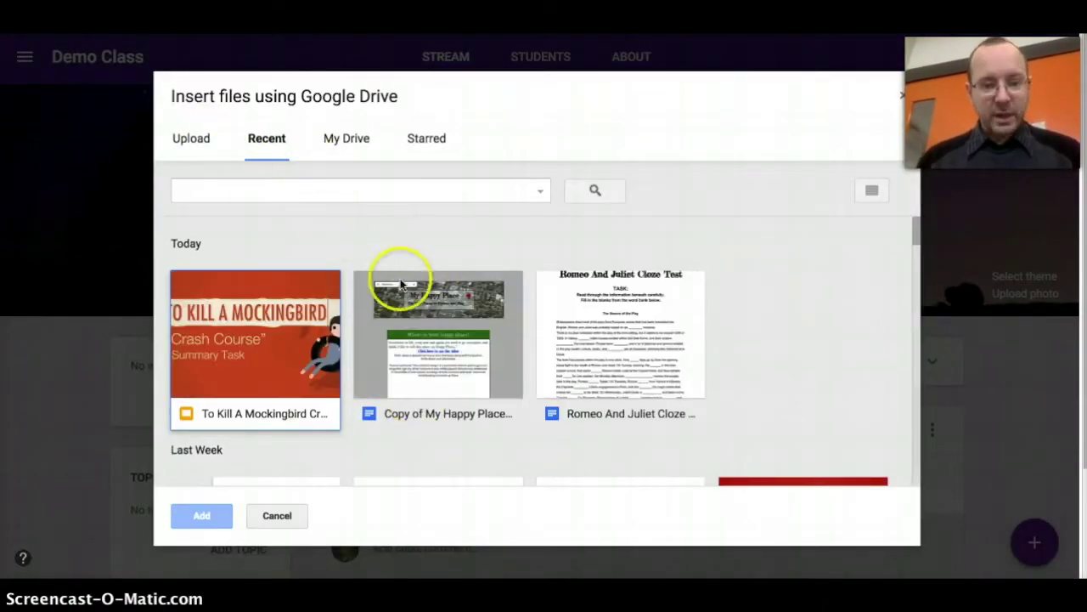
scroll(605, 315, "down", 1)
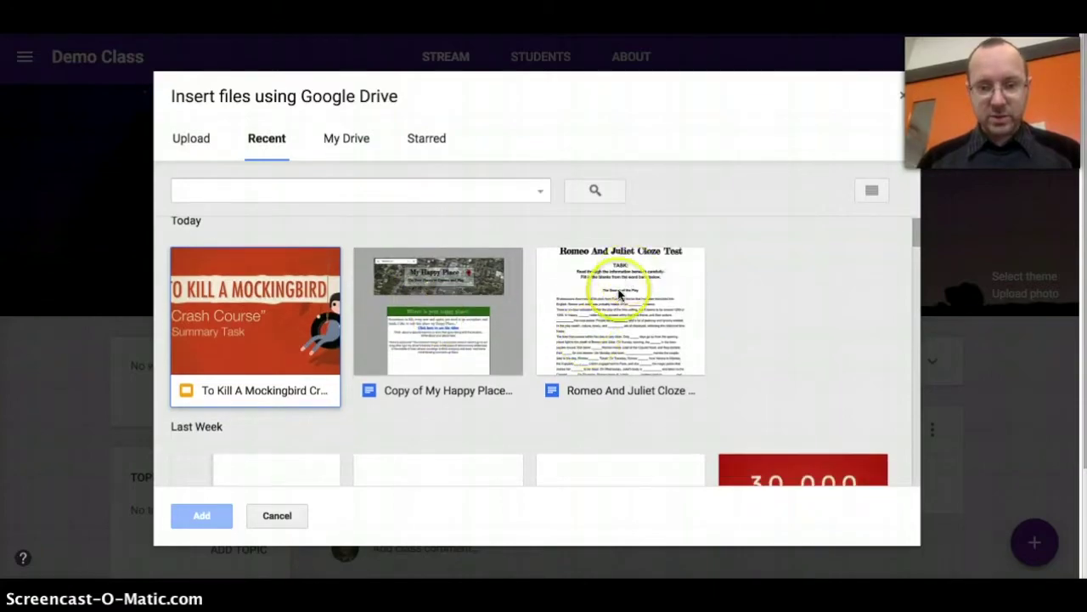
double_click(672, 286)
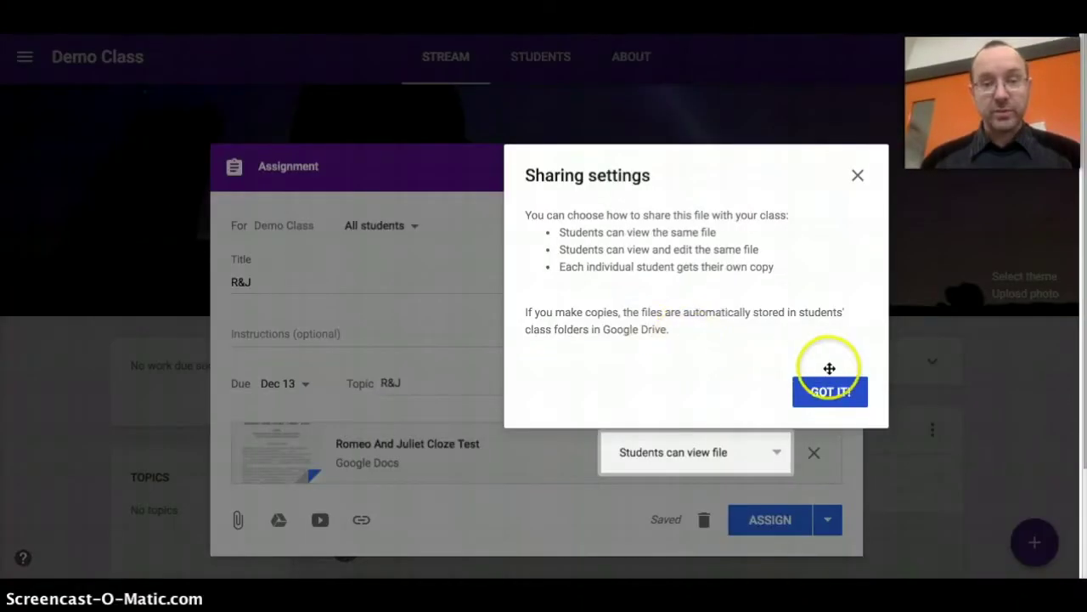
- Share the Cloze Test as 'Make a copy for each student' and assign R&J to the class
left_click(827, 388)
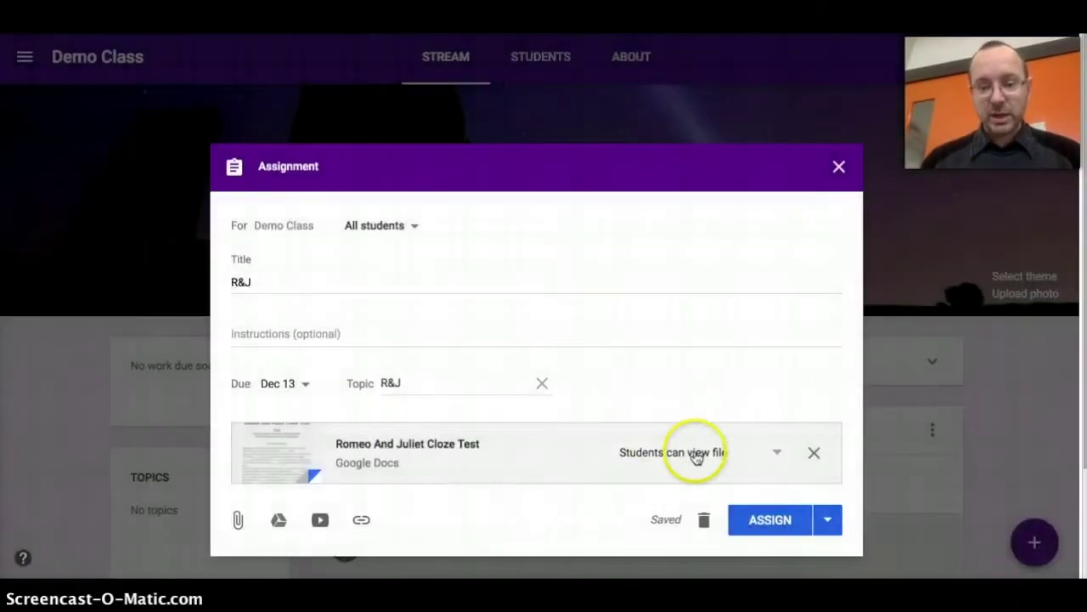
left_click(705, 452)
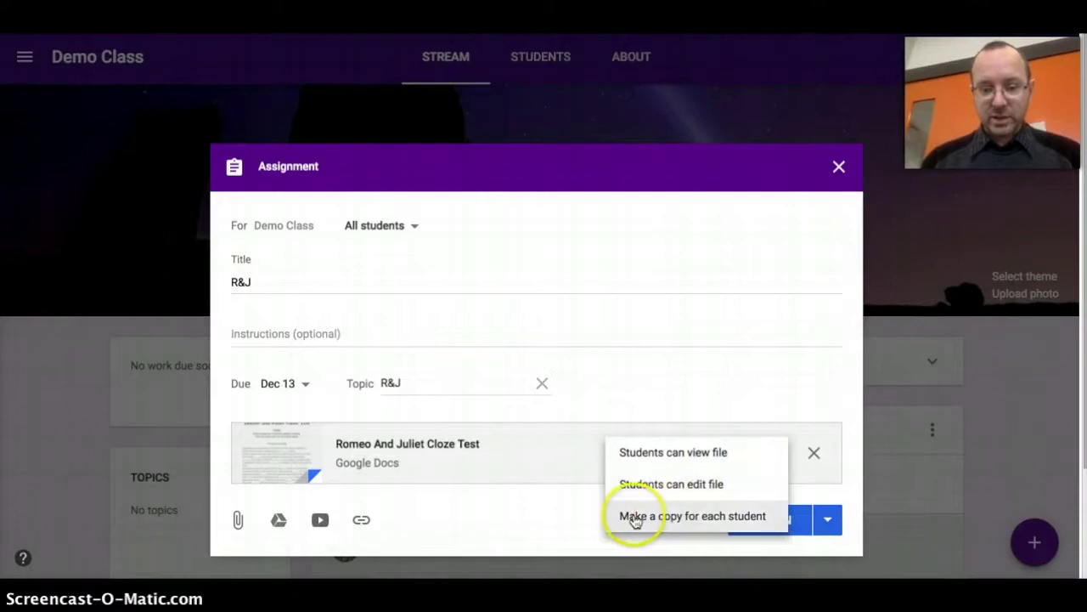
left_click(679, 516)
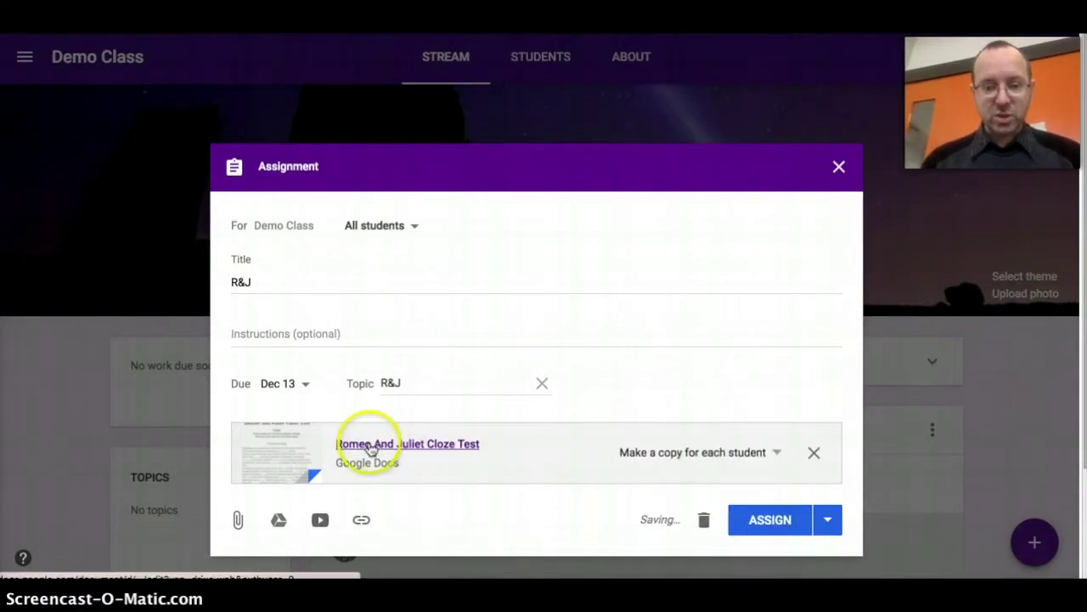
left_click(770, 521)
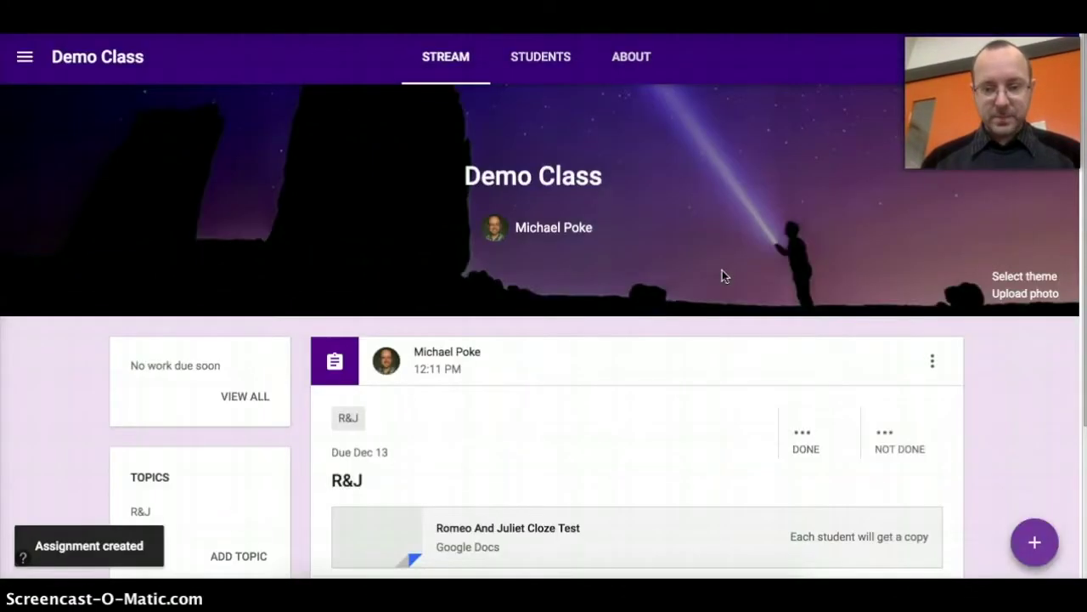
scroll(618, 459, "down", 3)
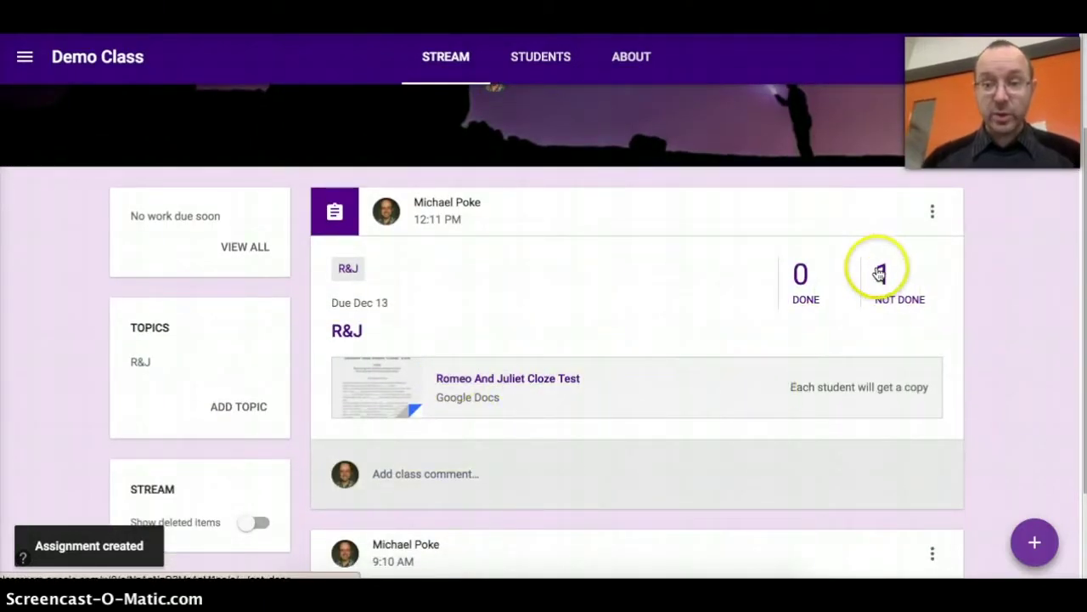
- In the Romeo And Juliet Cloze Test, fill the blank before 'romance' with Italian
left_click(503, 382)
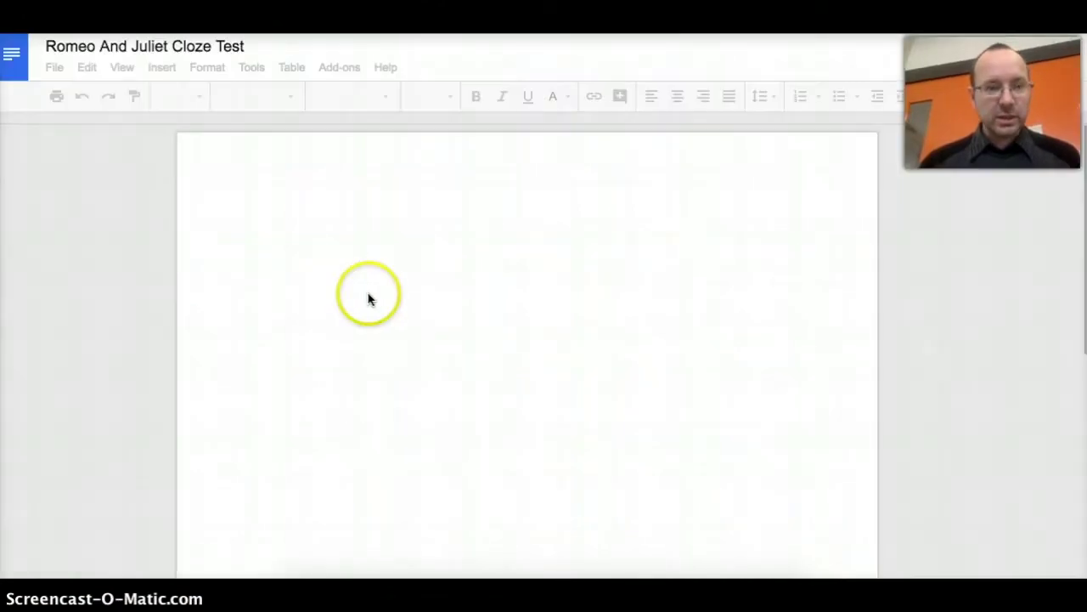
scroll(422, 358, "down", 1)
scroll(421, 358, "down", 1)
scroll(422, 357, "down", 1)
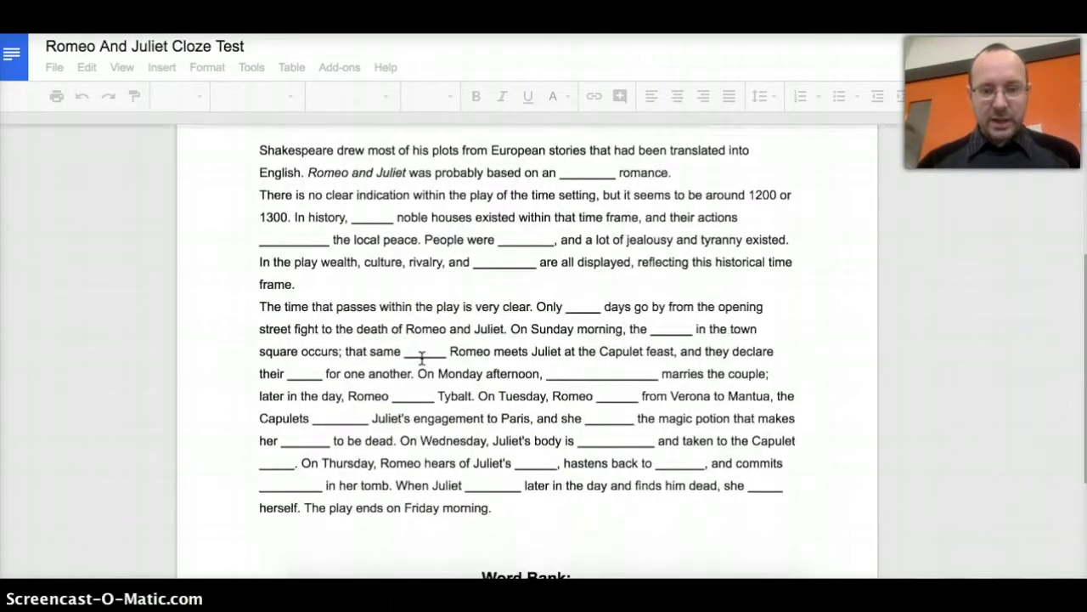
scroll(421, 357, "down", 1)
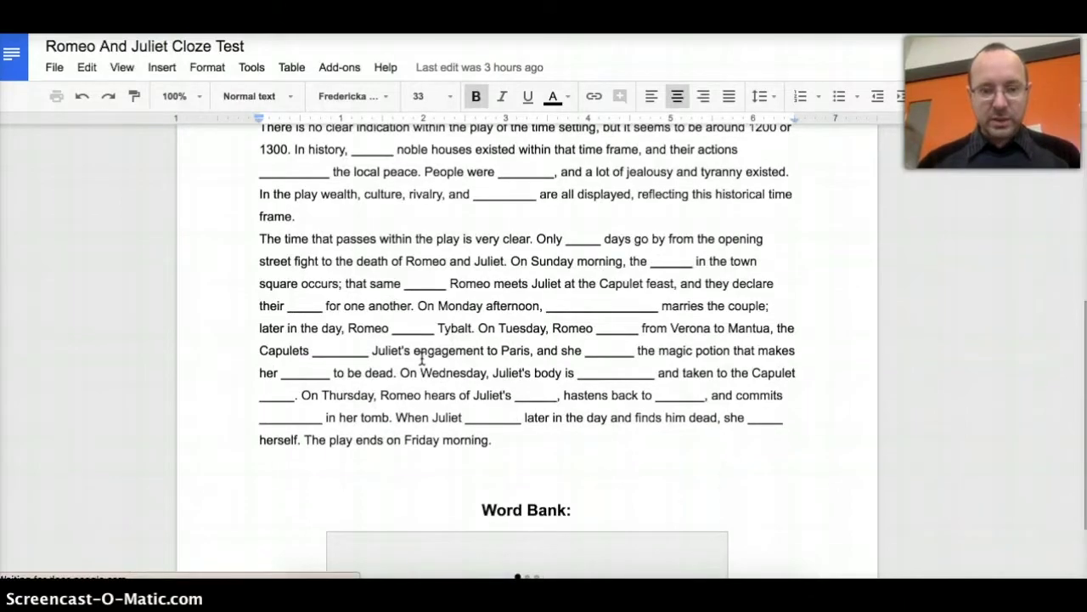
scroll(436, 365, "up", 2)
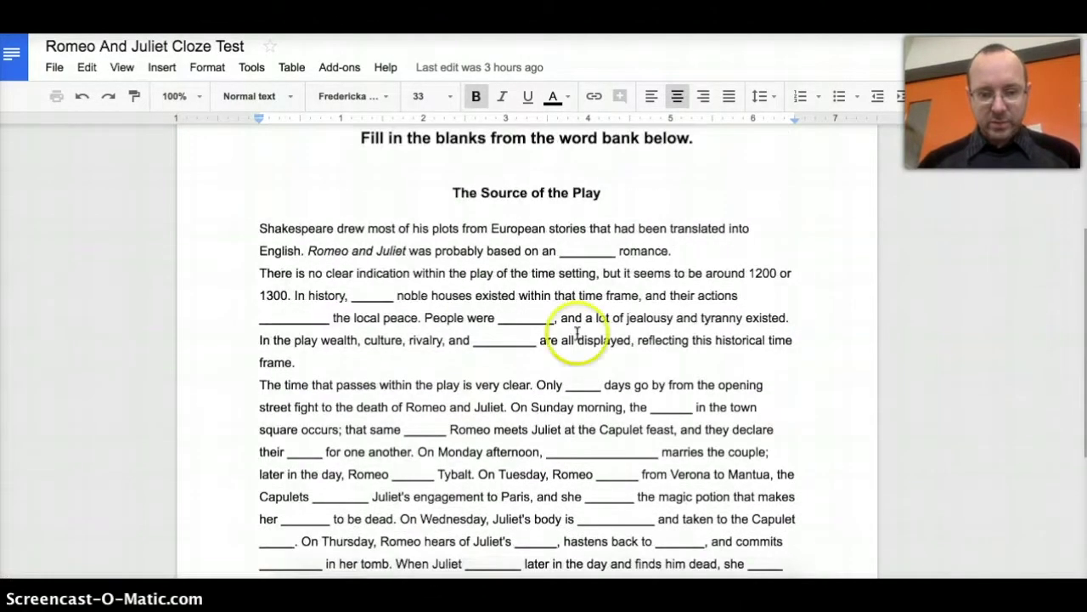
double_click(587, 249)
scroll(586, 246, "down", 1)
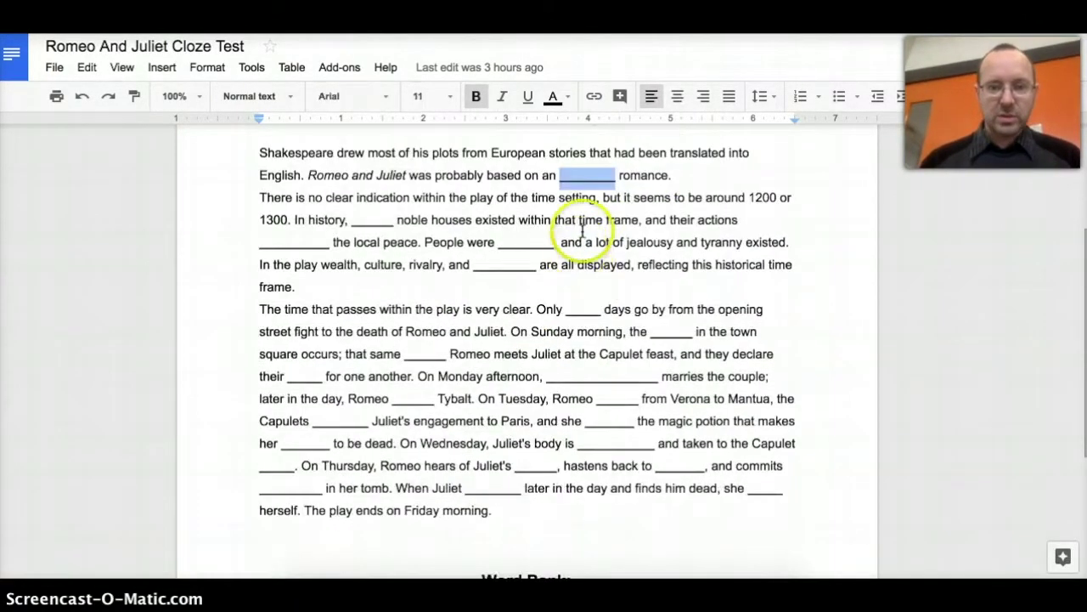
type("Italian")
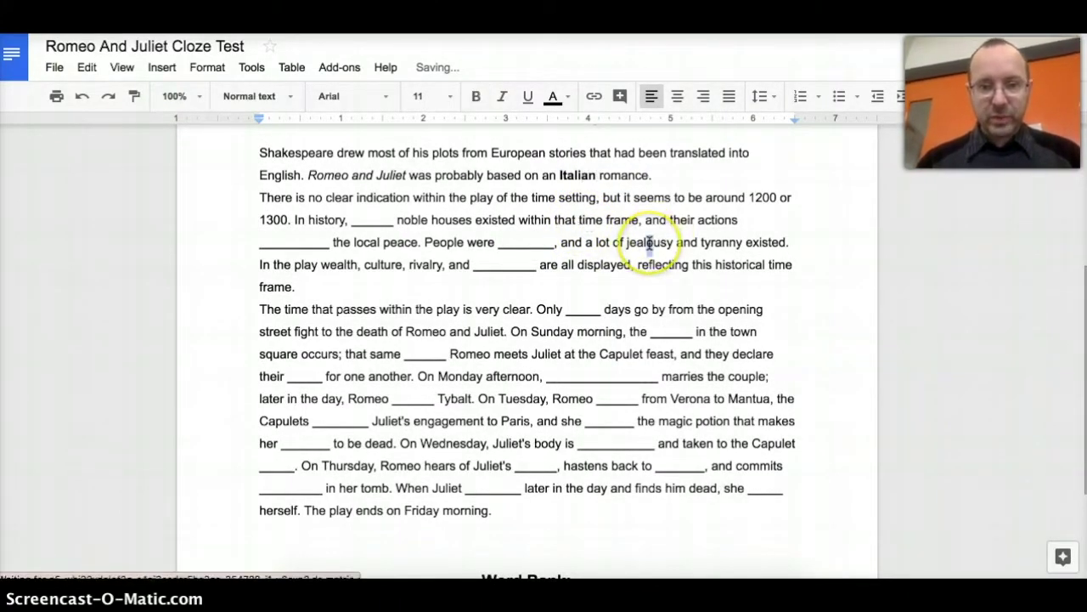
scroll(650, 245, "up", 1)
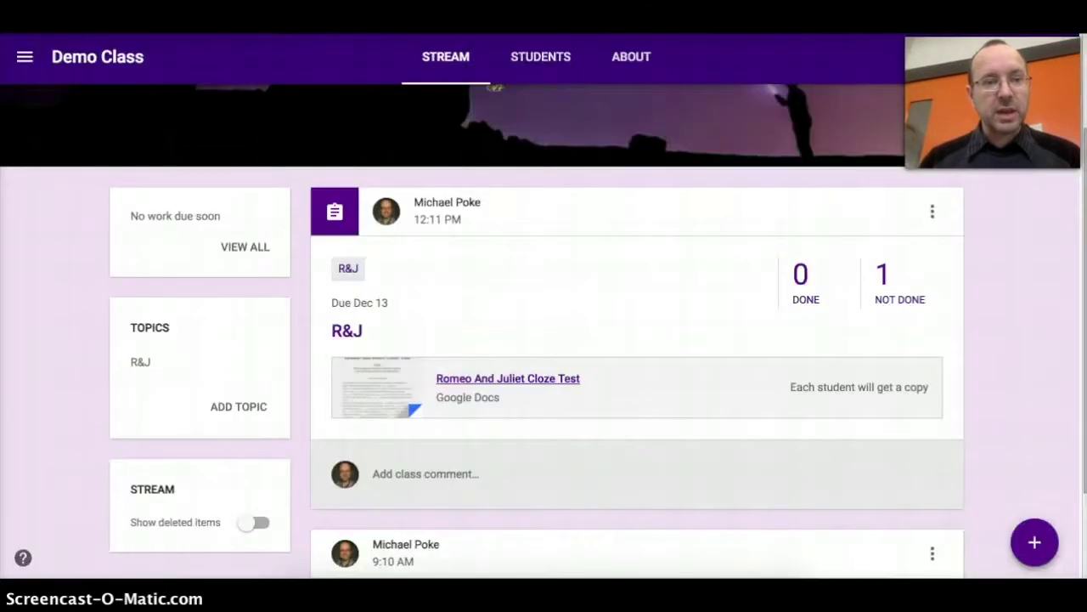
- Draft a second assignment titled TKAM and bring up the Google Drive file chooser
scroll(641, 291, "up", 1)
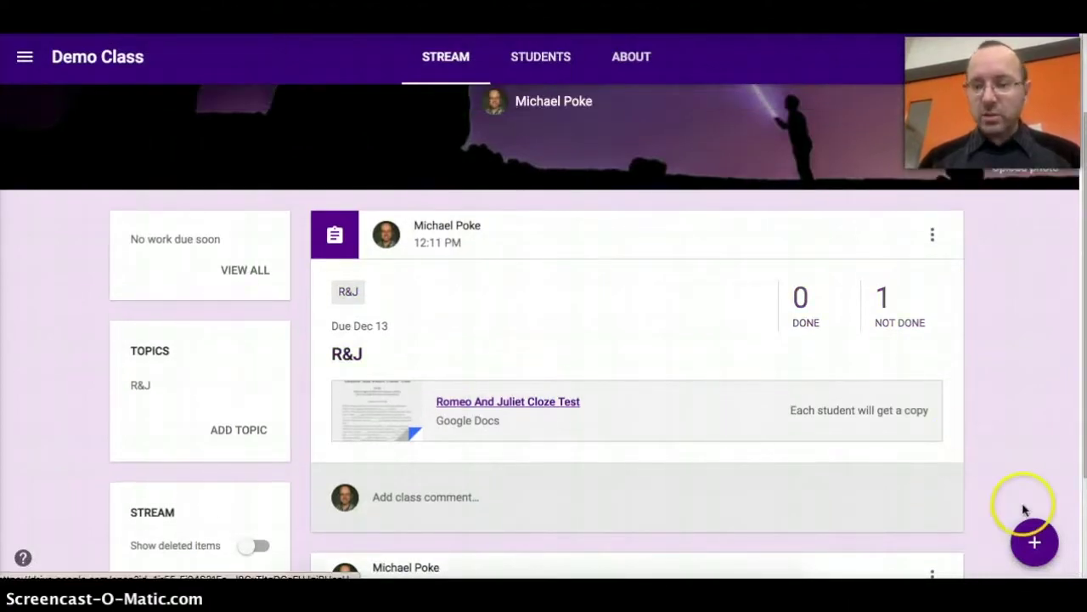
left_click(1036, 539)
left_click(1035, 418)
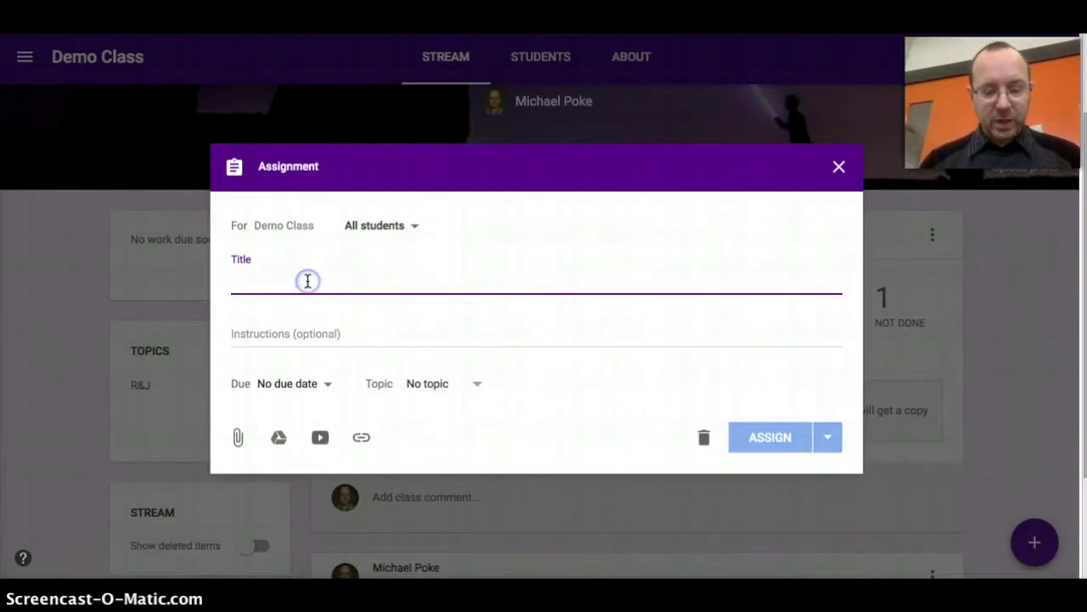
type("TKAM")
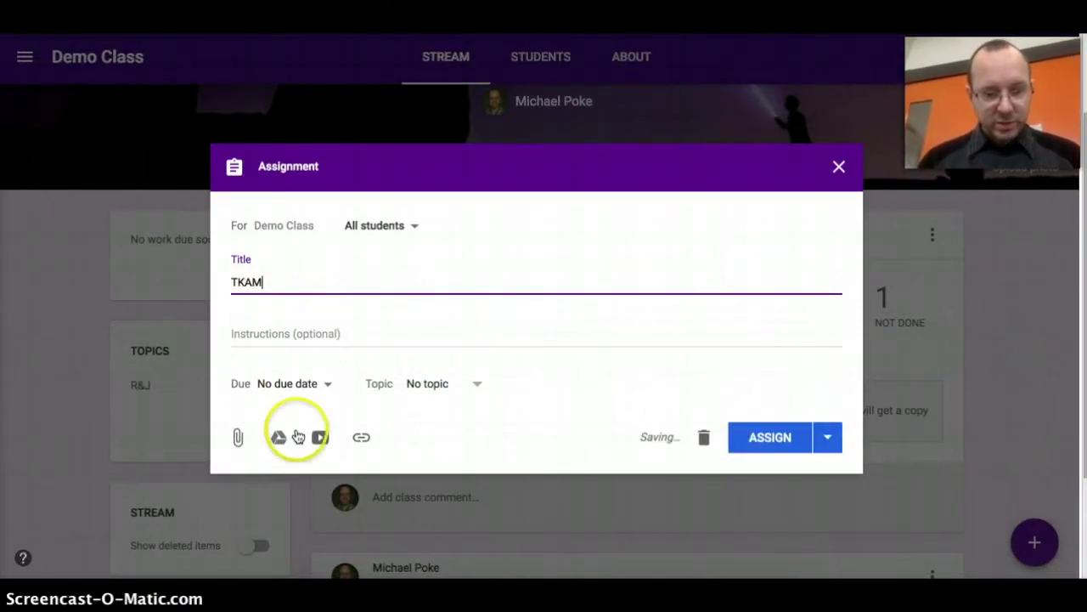
left_click(280, 437)
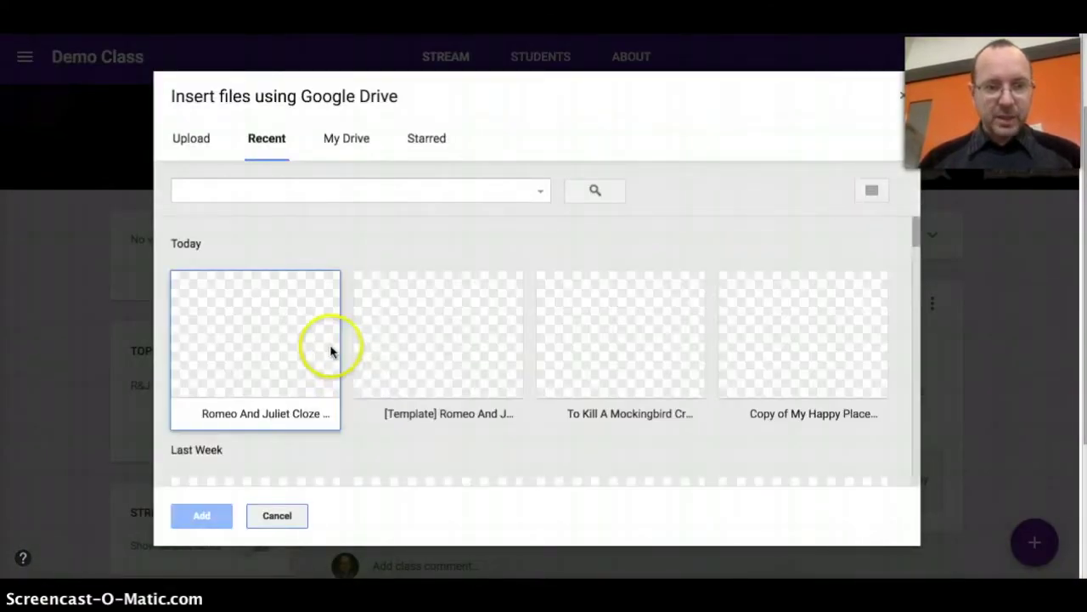
- Attach the To Kill A Mockingbird Slides task as a copy for each student
double_click(630, 327)
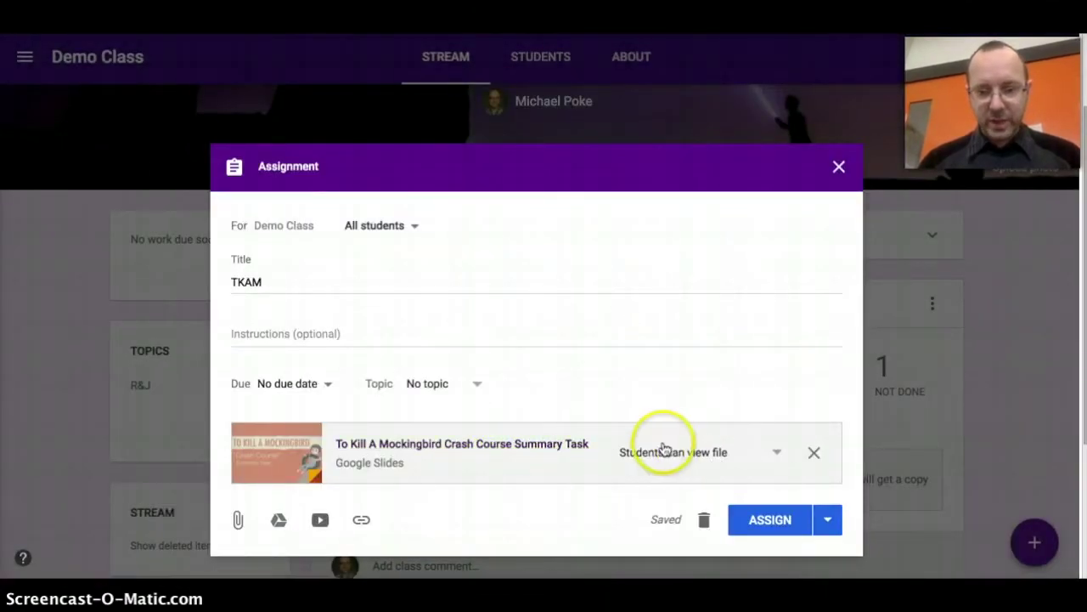
left_click(704, 455)
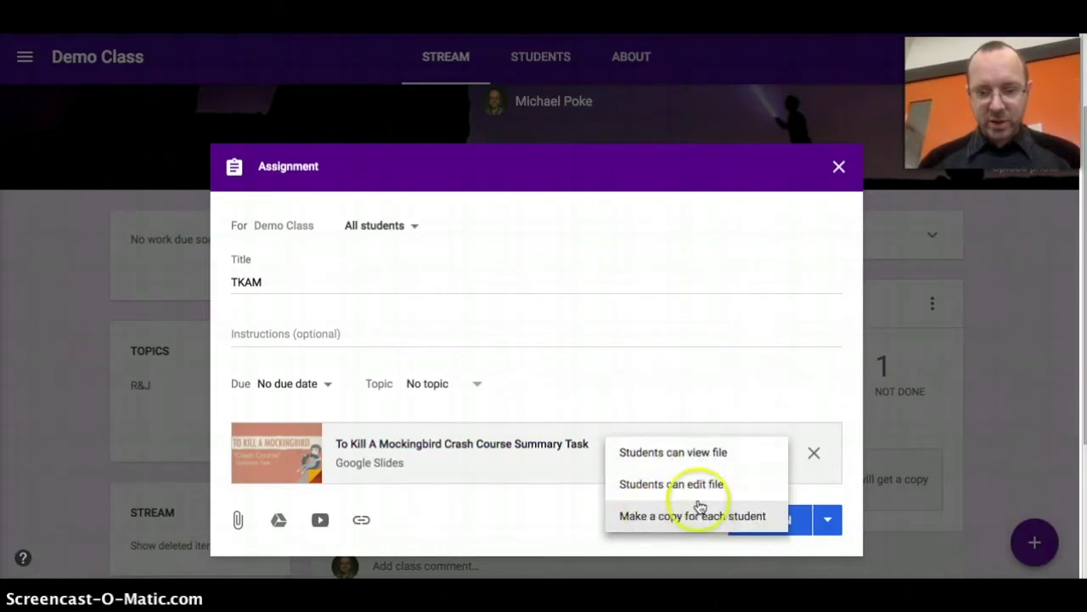
left_click(698, 518)
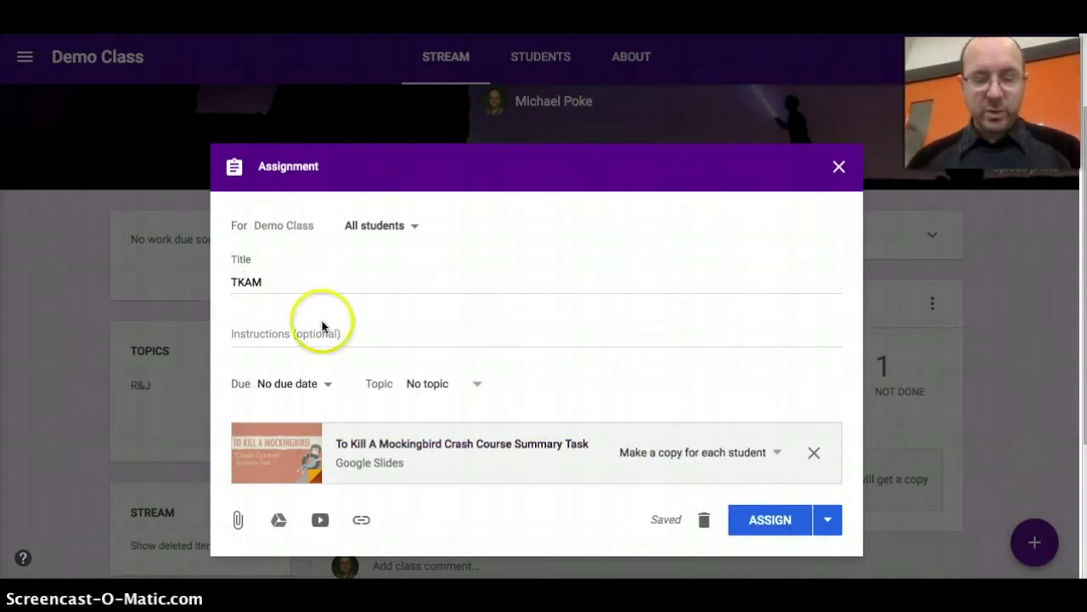
- Put TKAM under a new topic TKAM, due Dec 8, and assign it
left_click(427, 383)
type("TKAM")
left_click(293, 383)
left_click(771, 538)
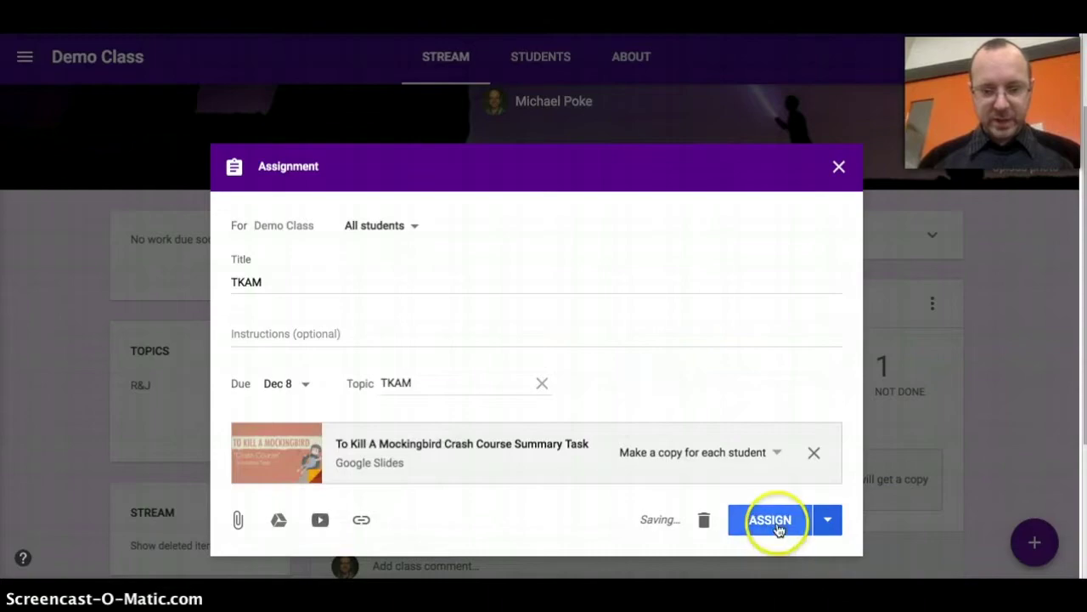
left_click(778, 527)
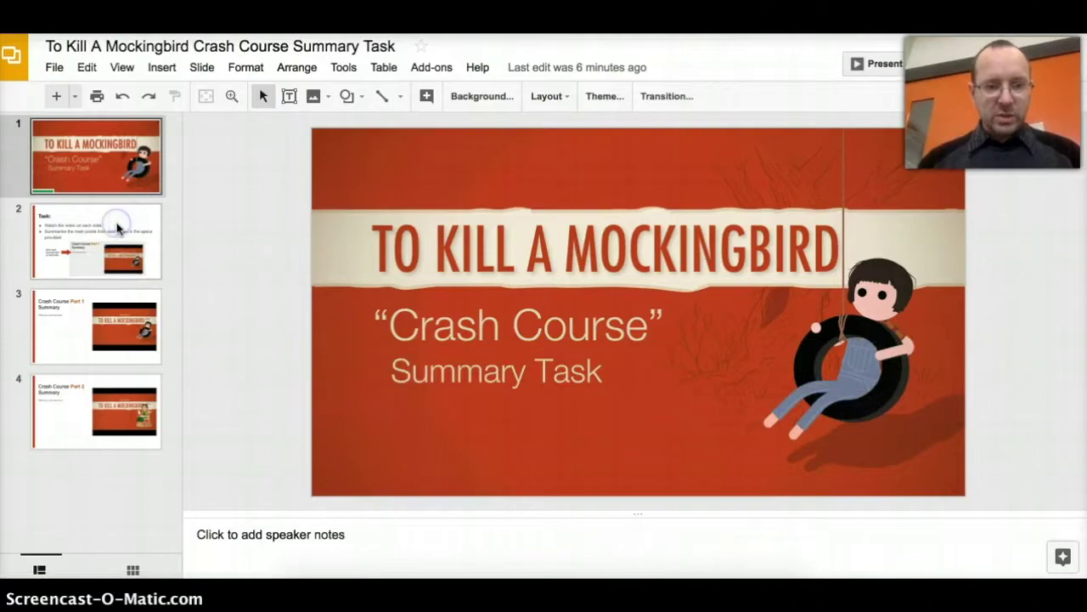
- Preview the Mockingbird deck's Task instructions and Part 1 summary slides, including the video and placeholder
left_click(117, 228)
left_click(123, 312)
left_click(780, 308)
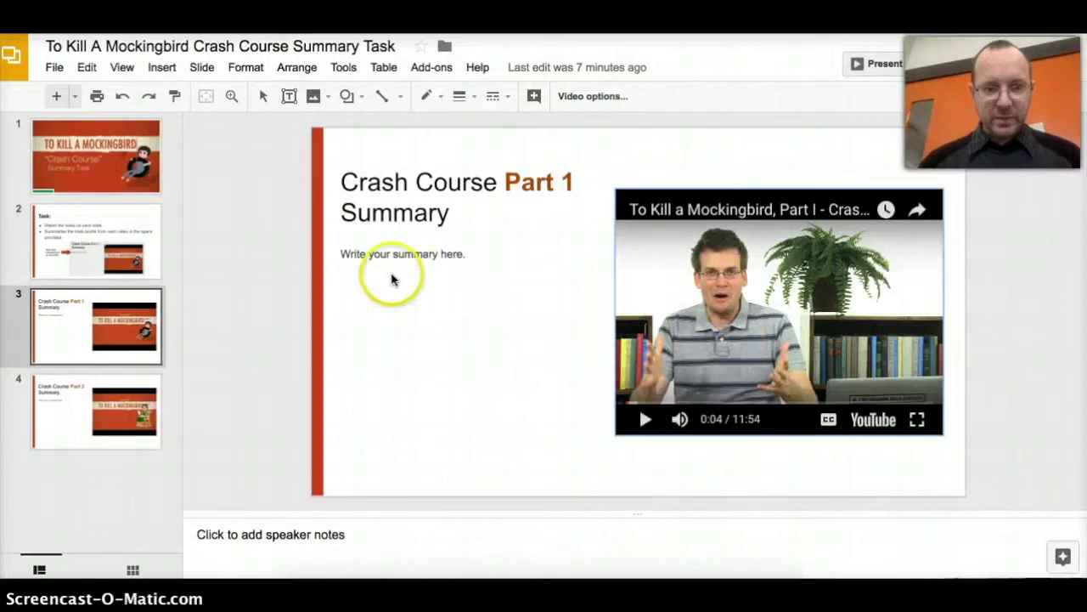
left_click(386, 253)
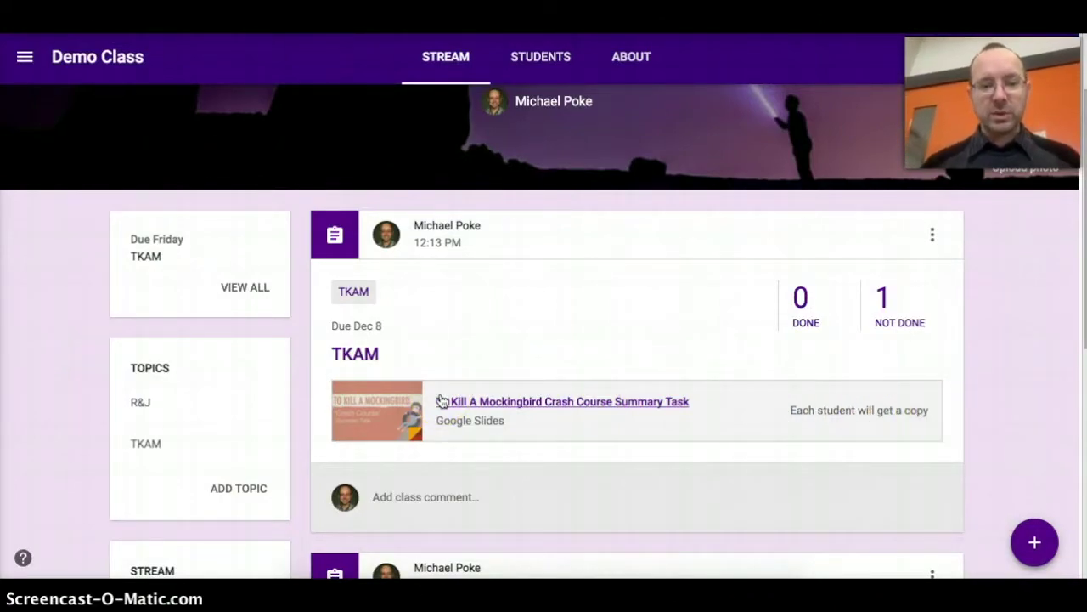
- In the student view, find the TKAM assignment on the stream and open its details
scroll(617, 335, "down", 5)
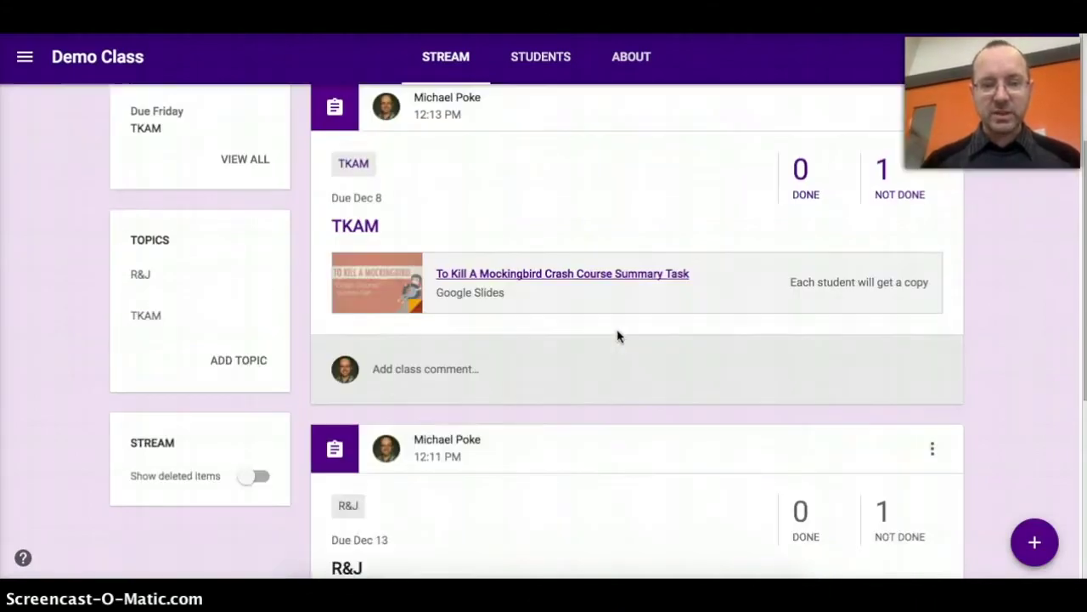
scroll(617, 334, "down", 3)
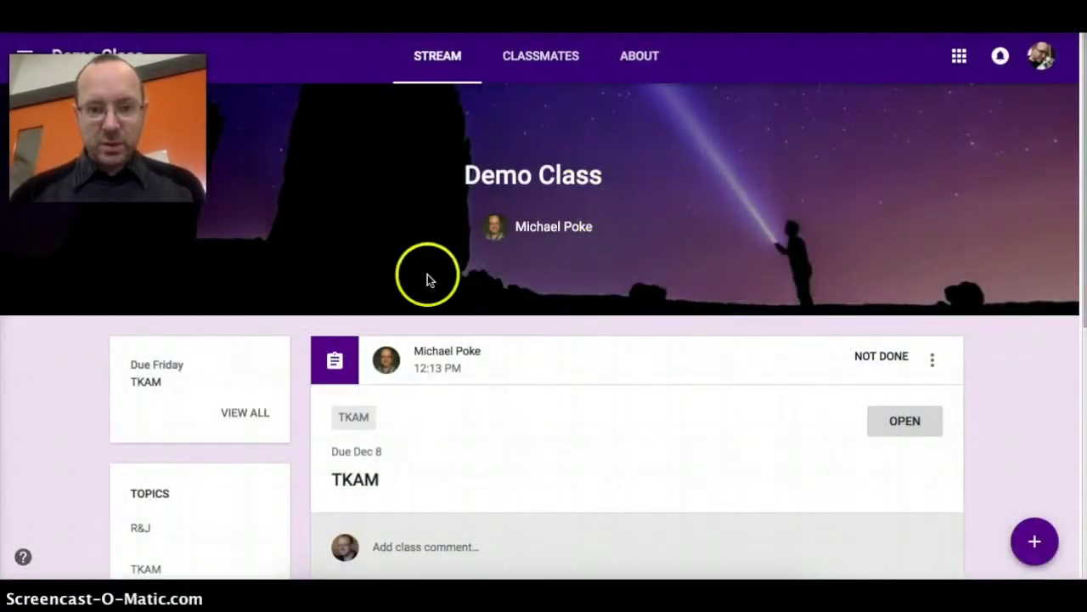
scroll(730, 421, "down", 1)
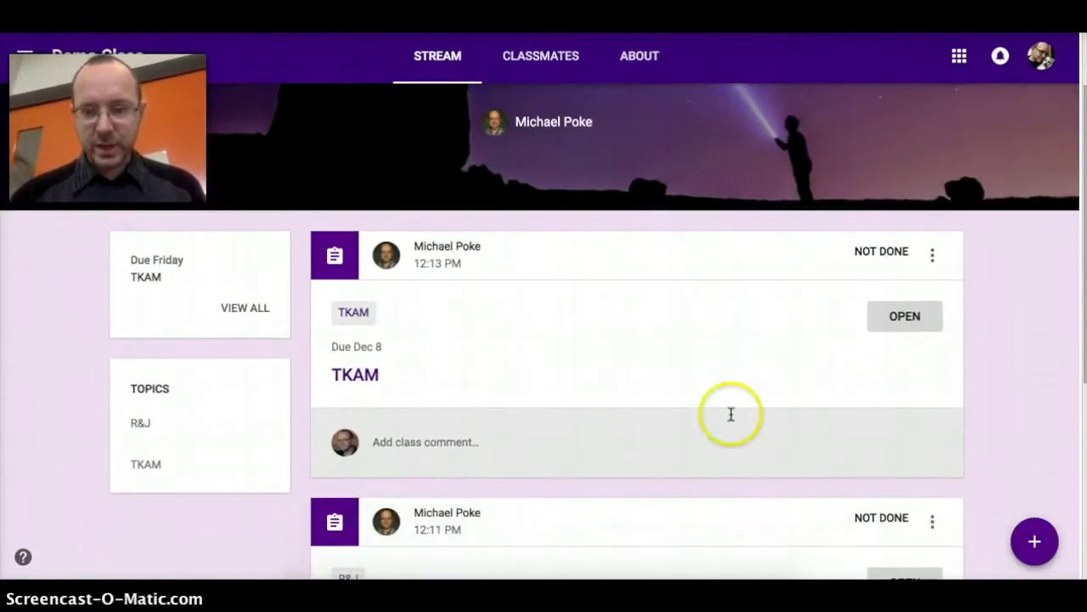
scroll(502, 388, "down", 2)
scroll(502, 388, "down", 2)
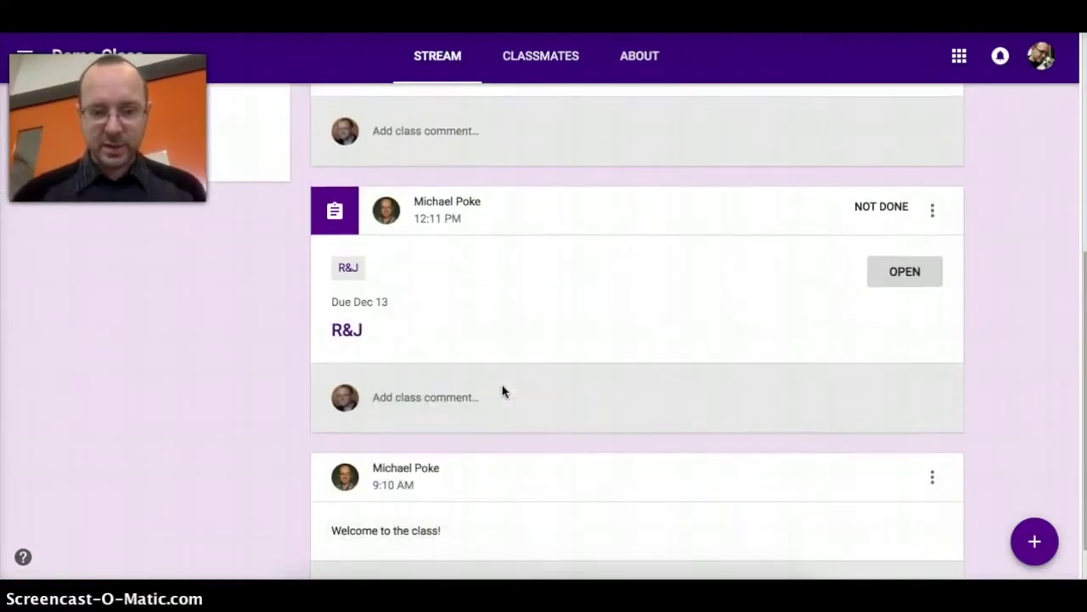
scroll(502, 388, "up", 1)
scroll(502, 388, "up", 2)
scroll(497, 386, "up", 1)
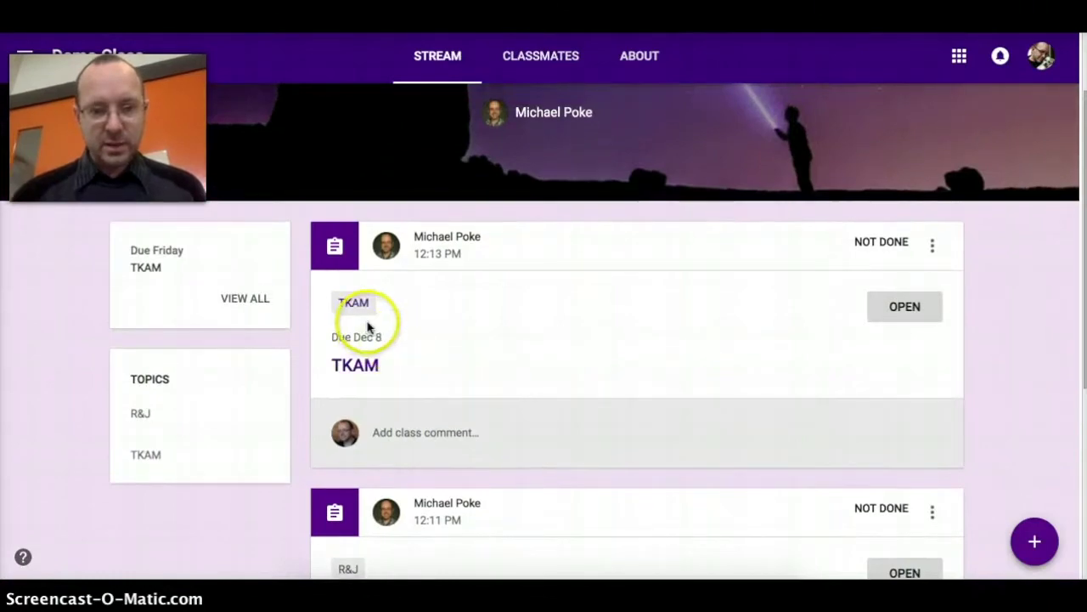
scroll(408, 487, "down", 1)
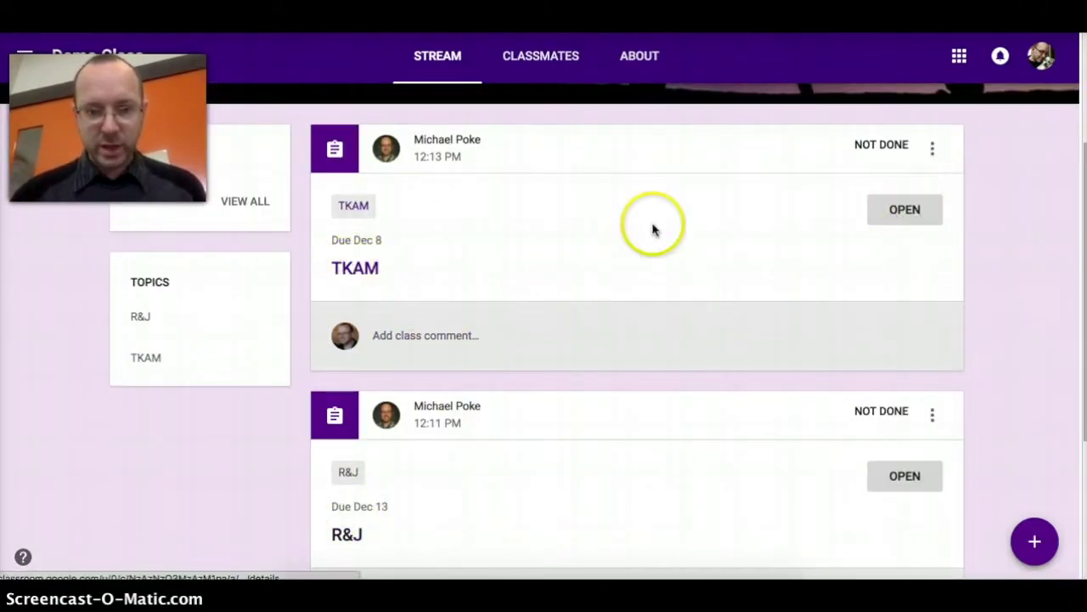
left_click(903, 209)
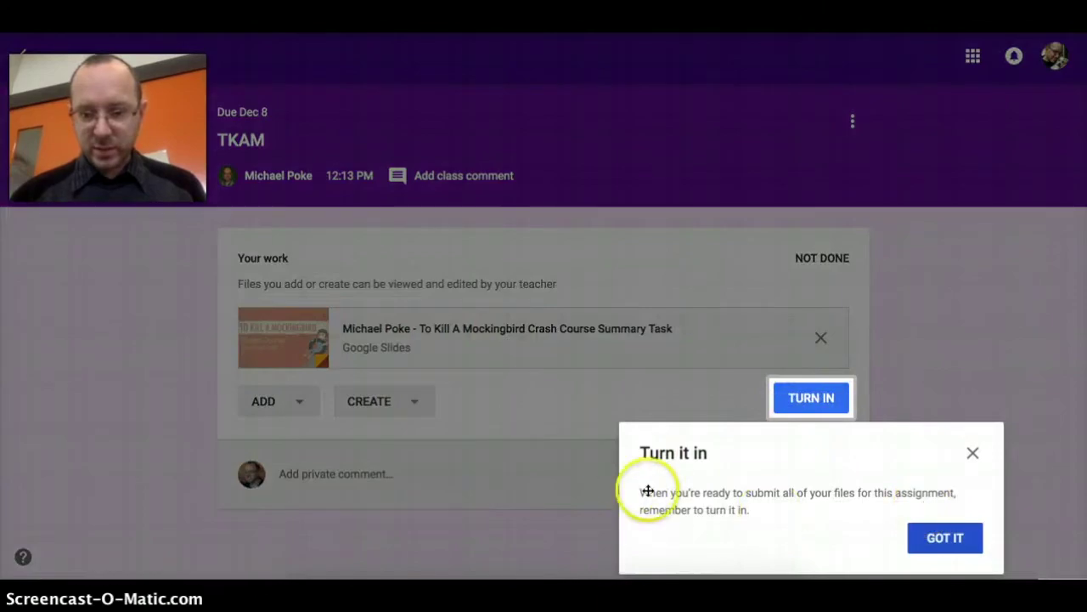
- Dismiss the turn-in reminder, check the Create and Add menus, then open the Mockingbird Slides copy
left_click(947, 539)
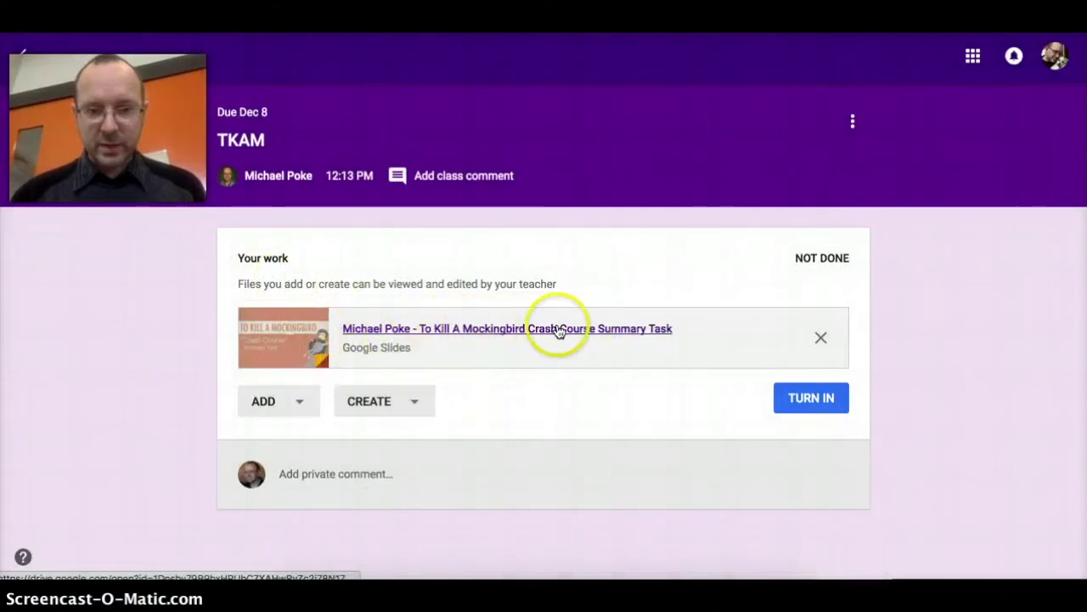
left_click(424, 416)
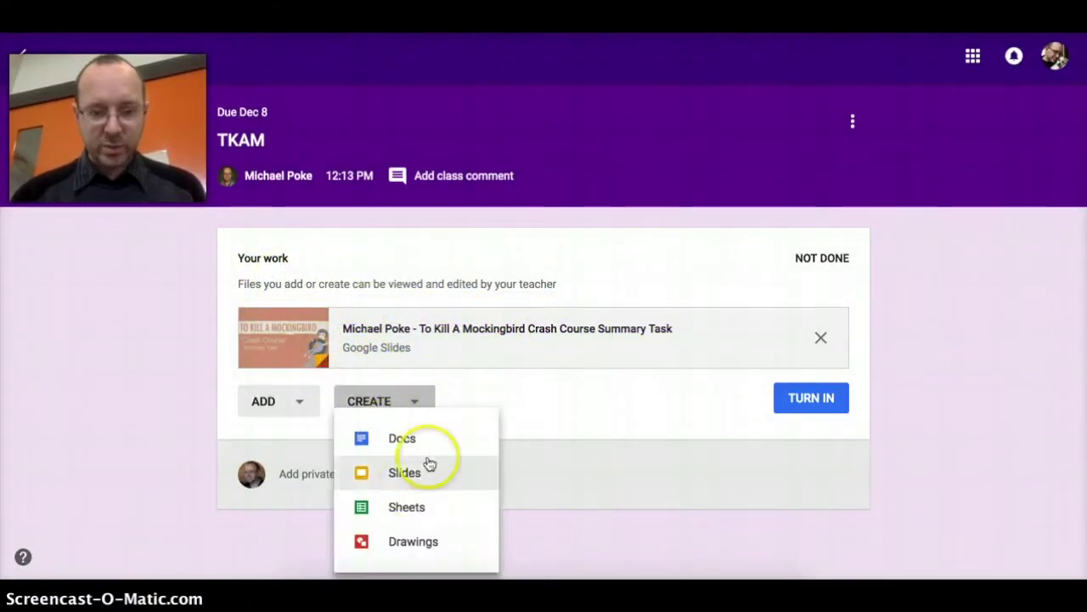
left_click(157, 438)
left_click(299, 401)
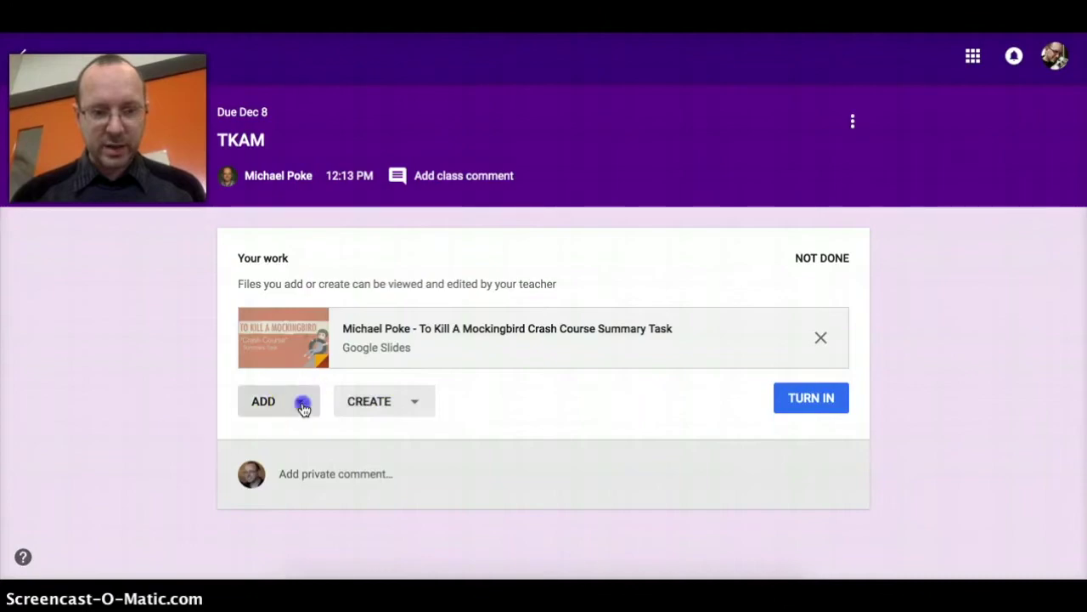
left_click(109, 371)
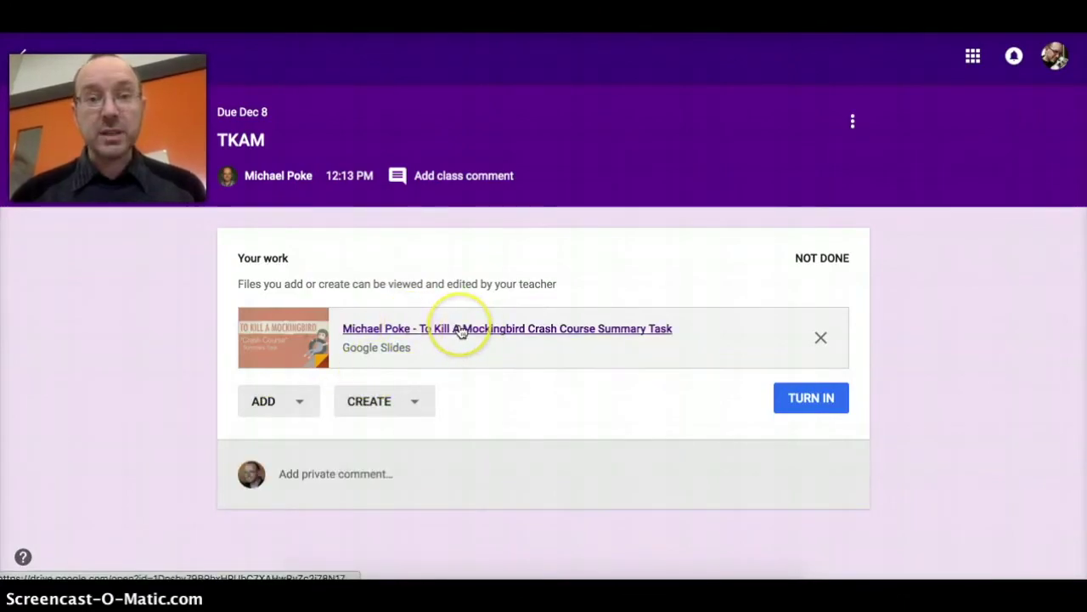
left_click(559, 333)
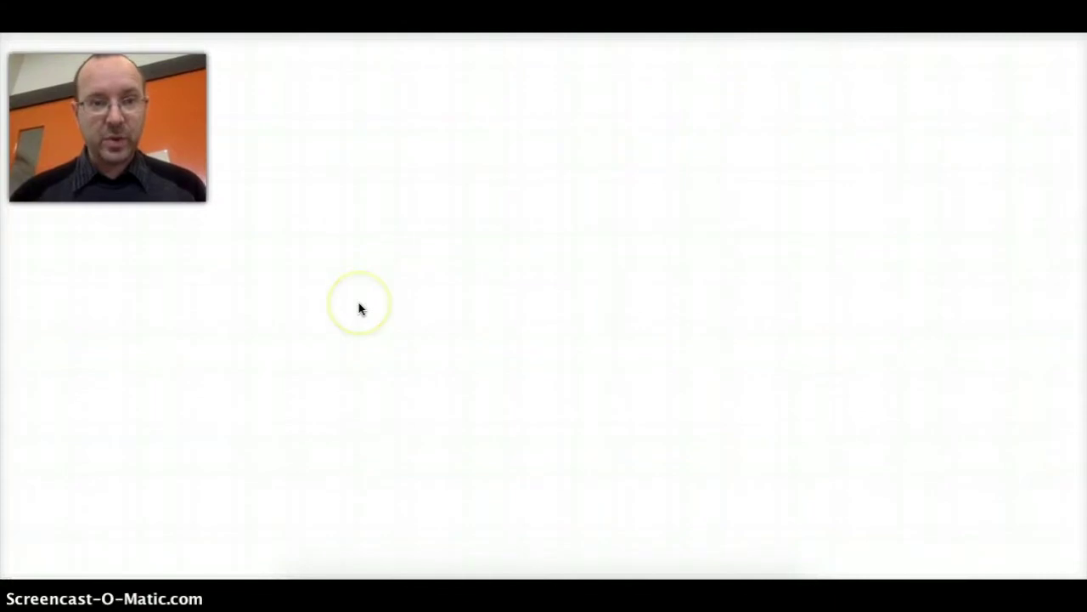
- Preview the student's Task instructions and Part 1 Summary slides, selecting elements without editing
left_click(416, 290)
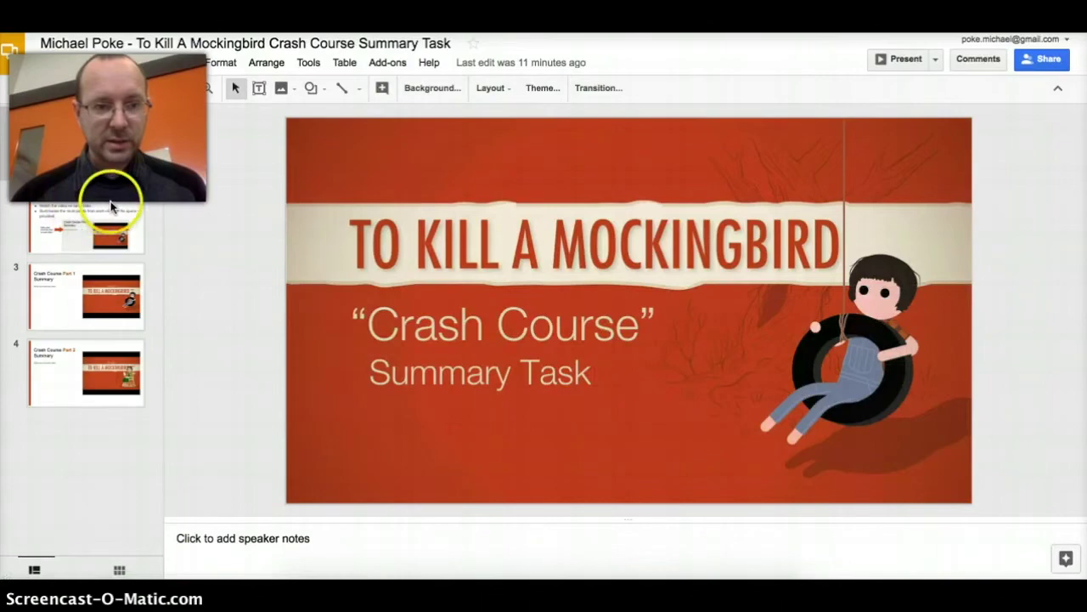
left_click(110, 206)
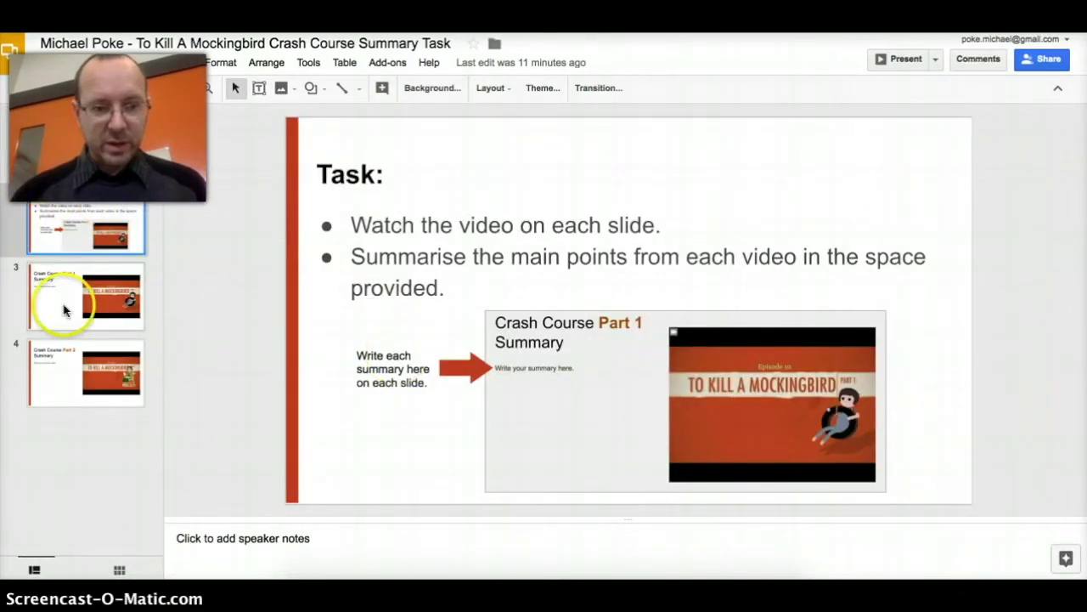
left_click(64, 310)
triple_click(364, 251)
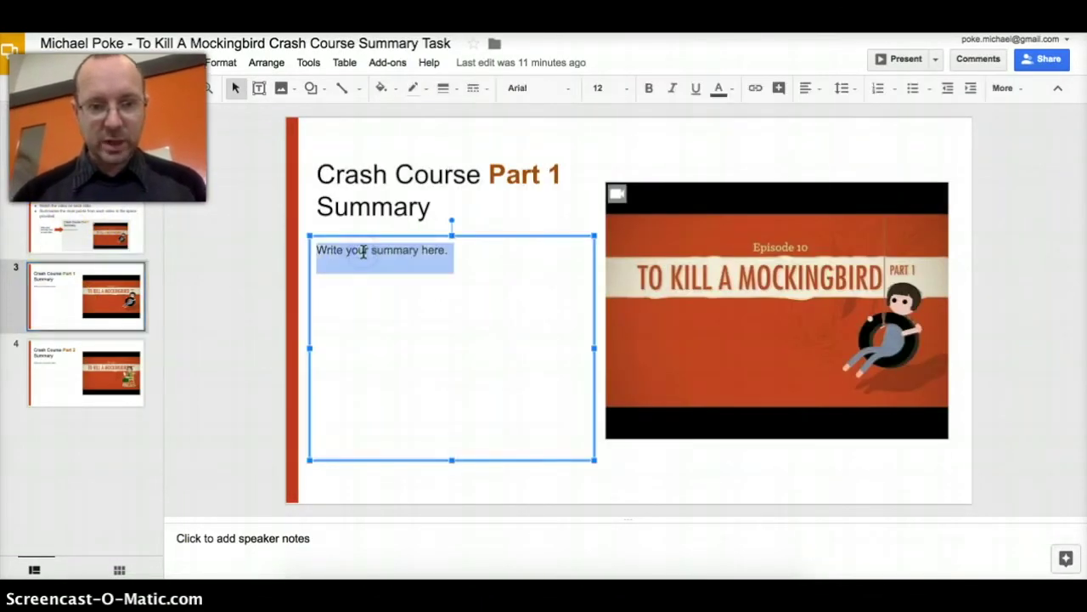
left_click(285, 285)
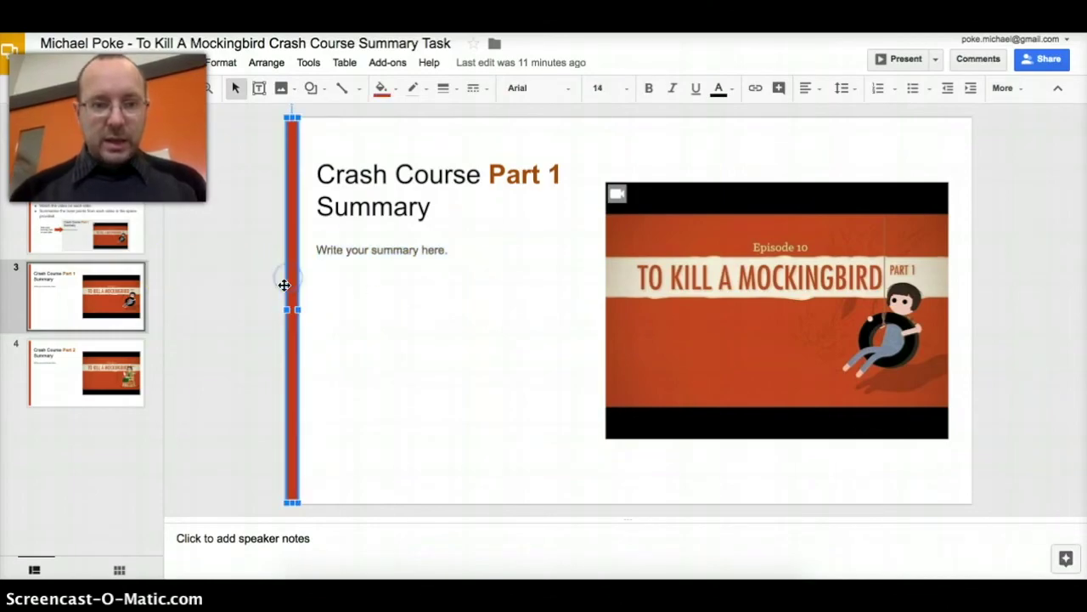
left_click(228, 239)
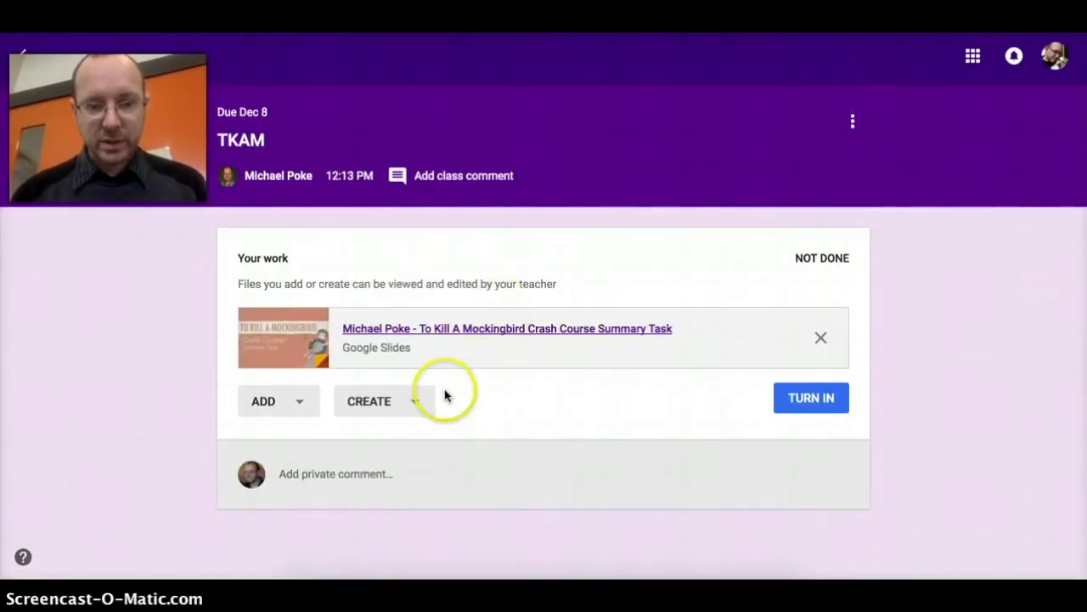
- Start turning in TKAM, open the student's R&J Cloze Test copy, then return to the teacher's Demo Class stream
left_click(811, 396)
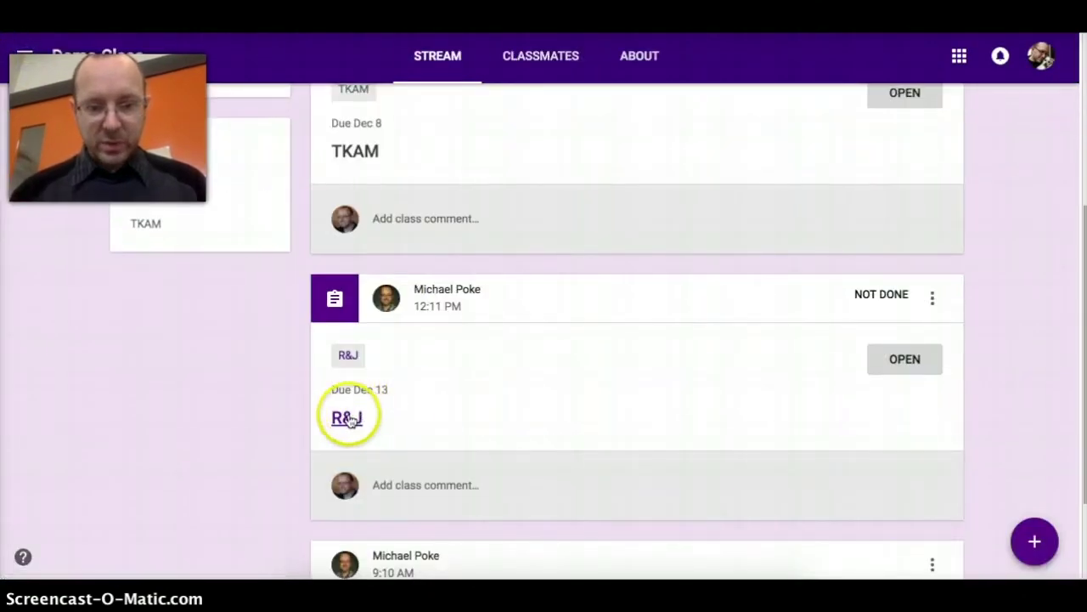
left_click(345, 416)
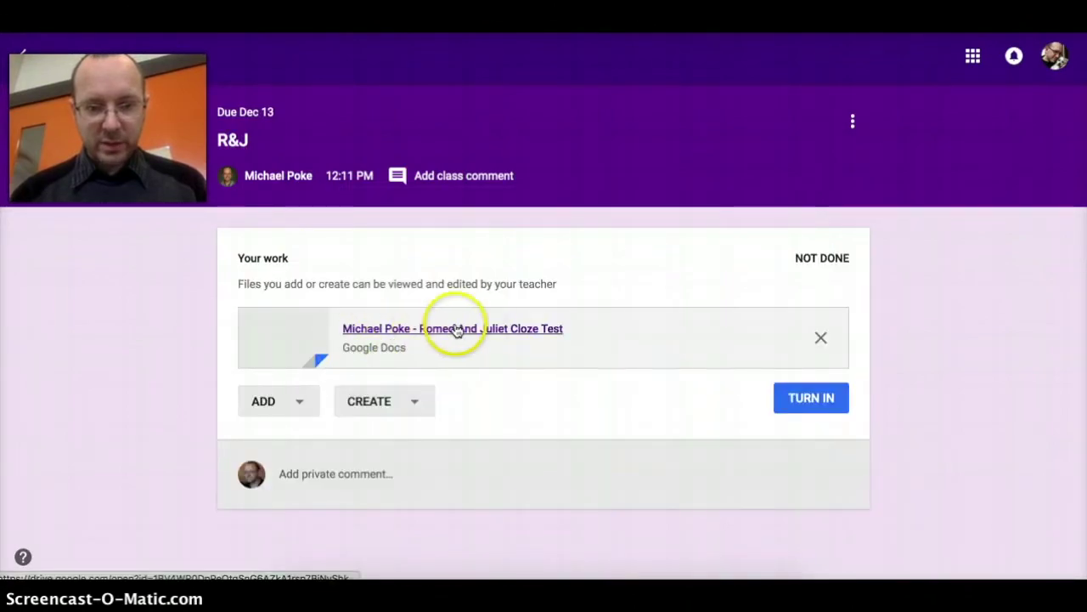
left_click(497, 331)
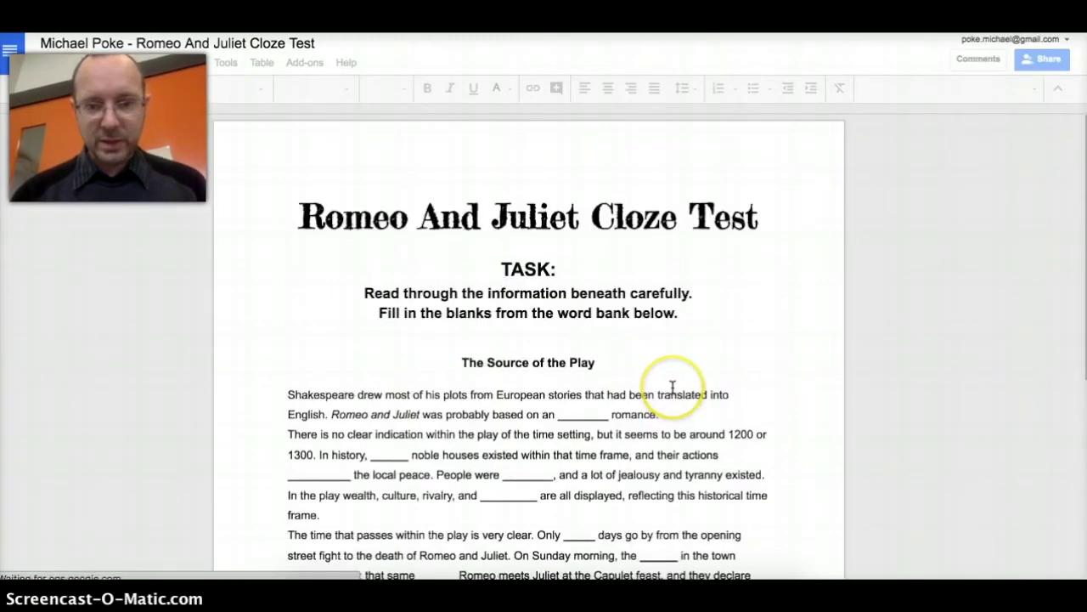
scroll(315, 127, "down", 3)
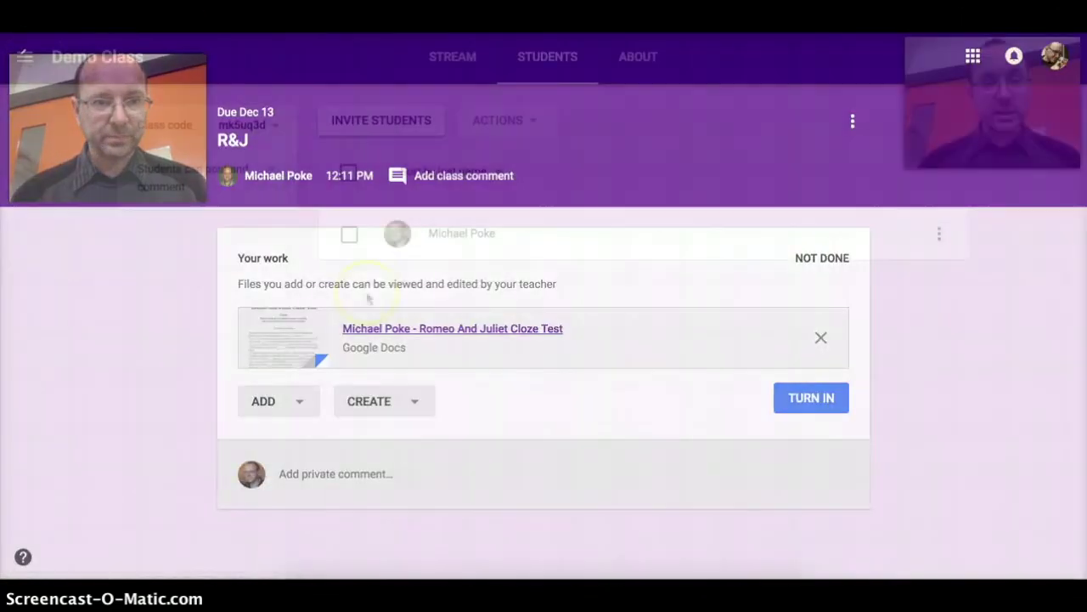
left_click(468, 66)
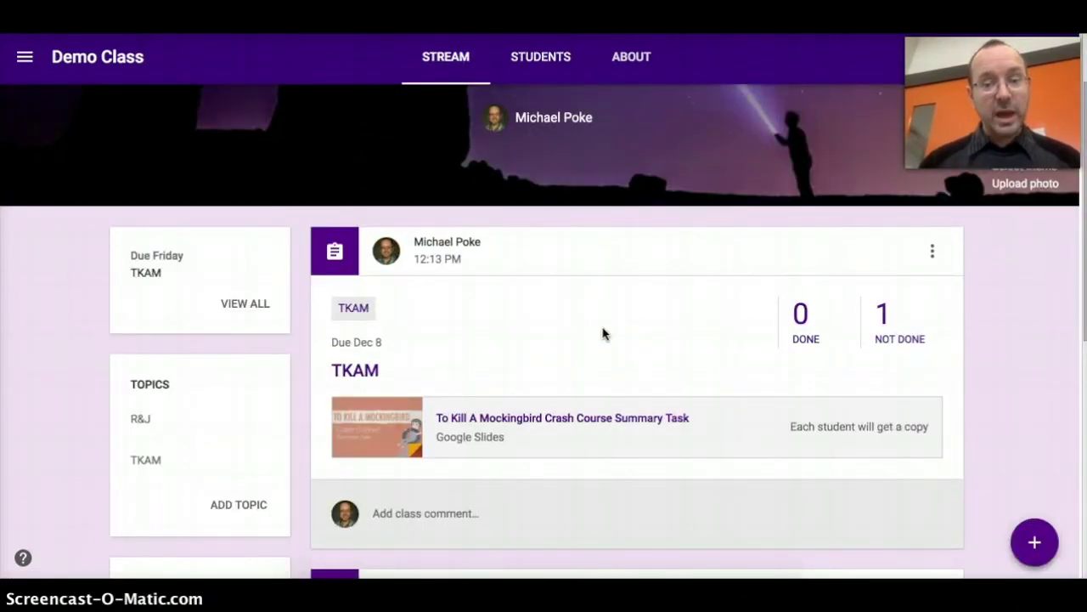
left_click(212, 508)
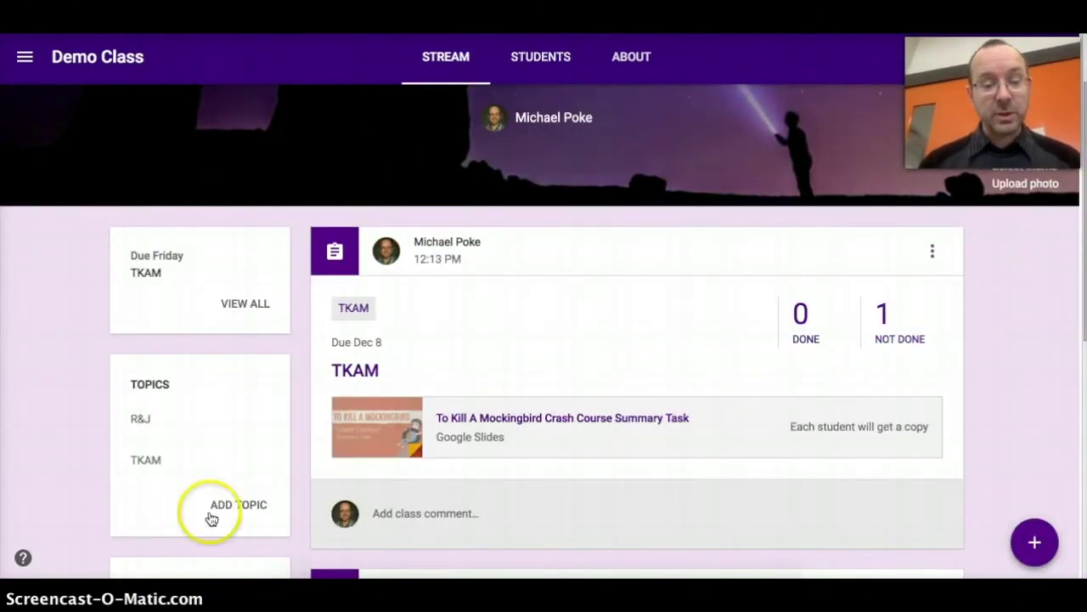